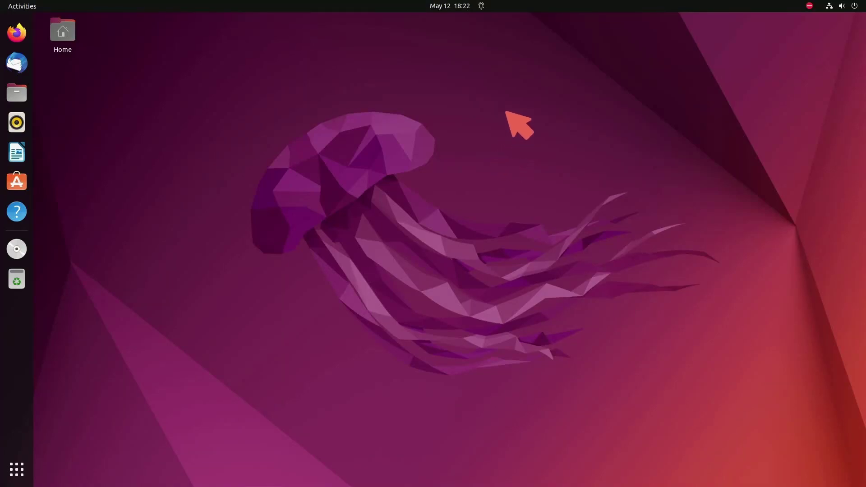
Launch Firefox, go to youtube.com and maximize the browser window.
left_click_drag(482, 103, 486, 144)
mouse_move(537, 137)
left_mouse_down()
mouse_move(549, 120)
mouse_move(662, 113)
left_mouse_up()
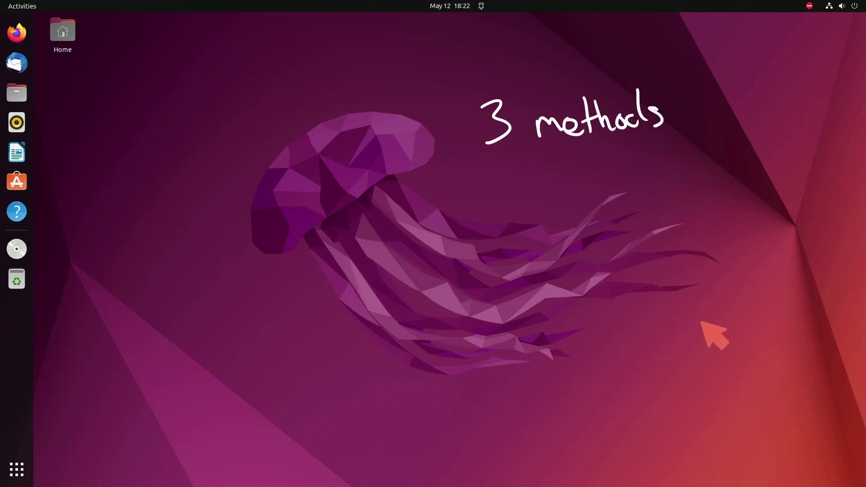
key("shift+F9")
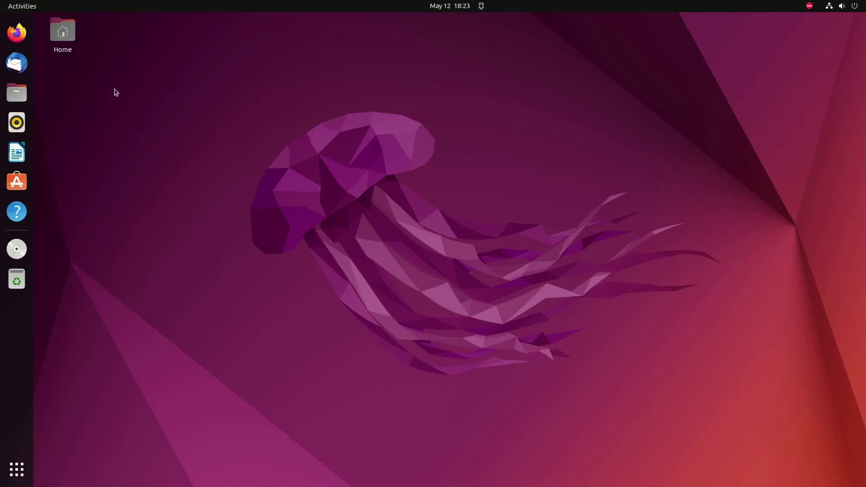
left_click(6, 31)
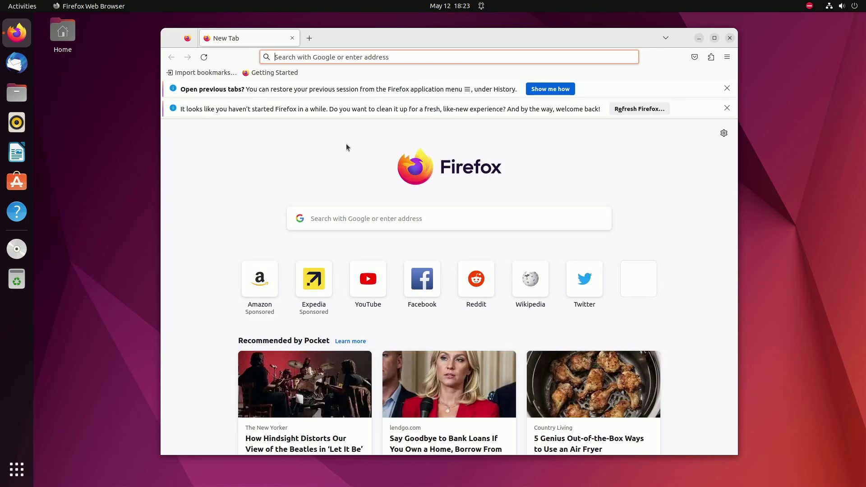
type("youtub")
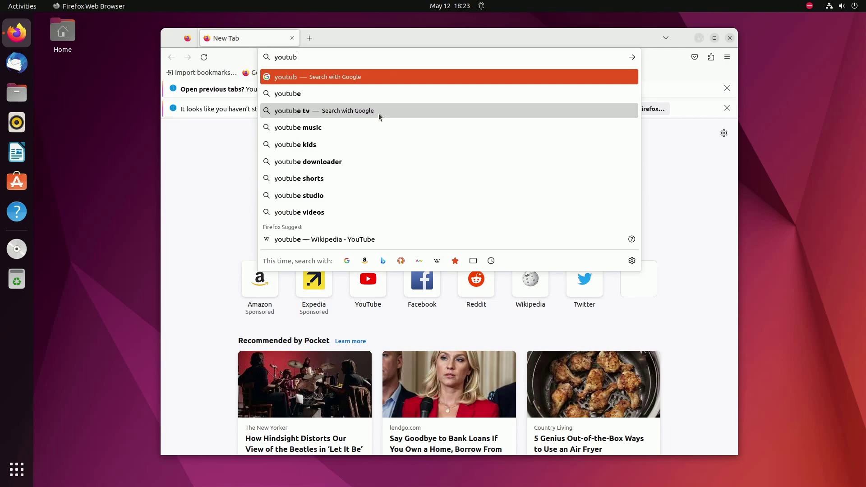
type("e.com")
key("Return")
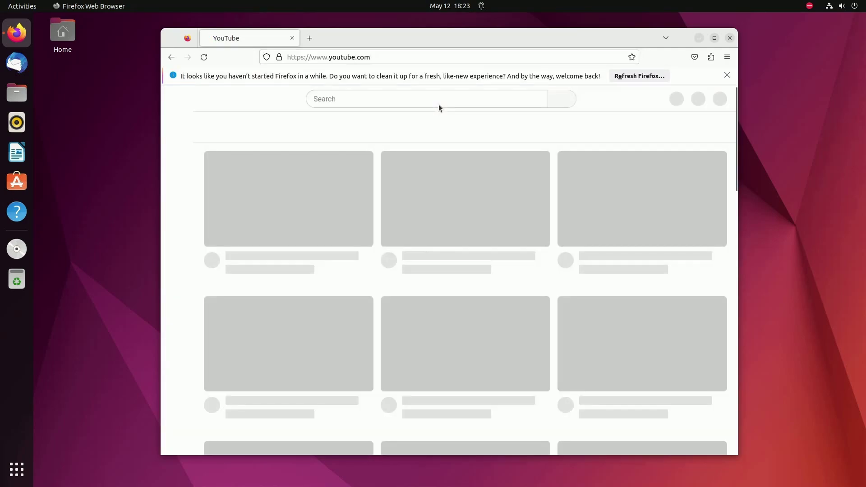
key("super+Up")
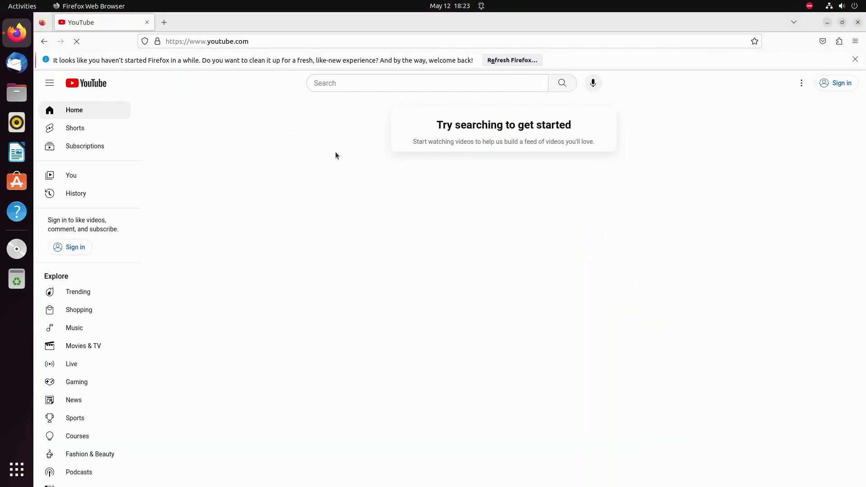
Search YouTube for 'linux' and open the 'Best OS for programming?' video.
left_click_drag(572, 127, 435, 126)
left_click(430, 126)
left_click(399, 82)
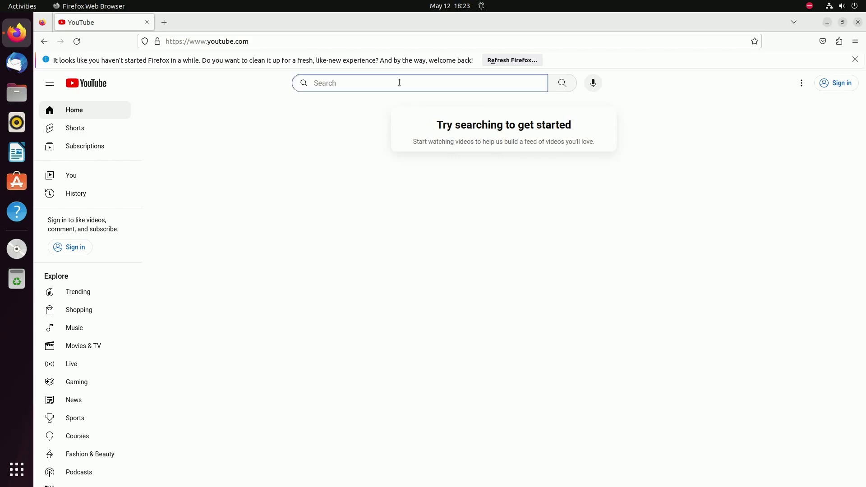
type("linux")
key("Return")
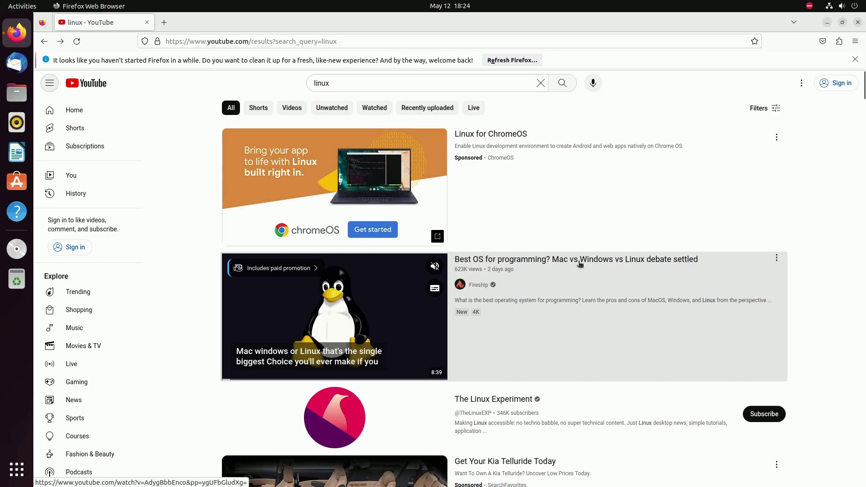
left_click(376, 376)
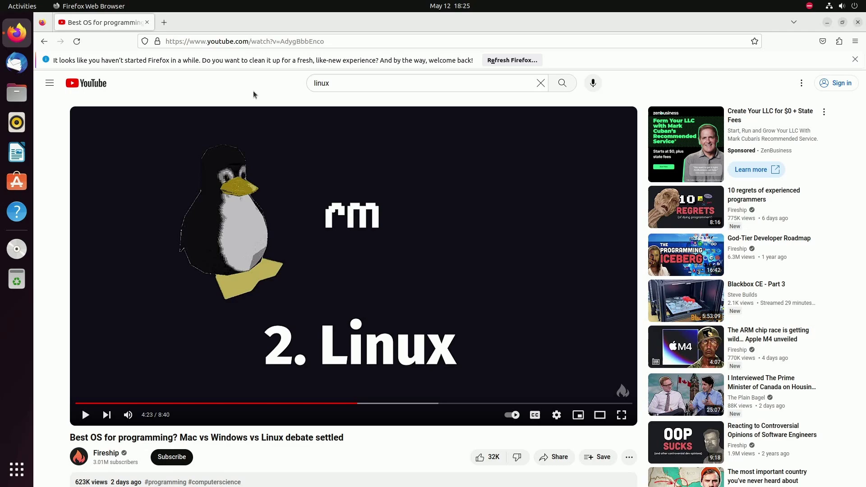
left_click(297, 39)
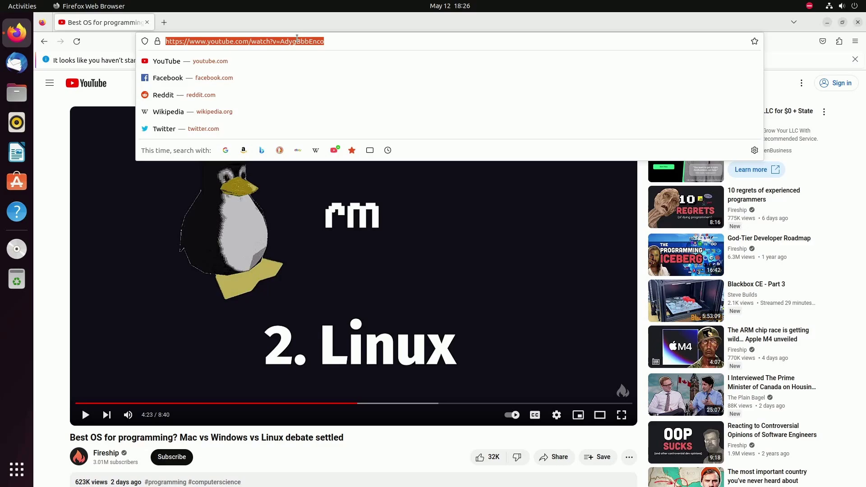
key("Escape")
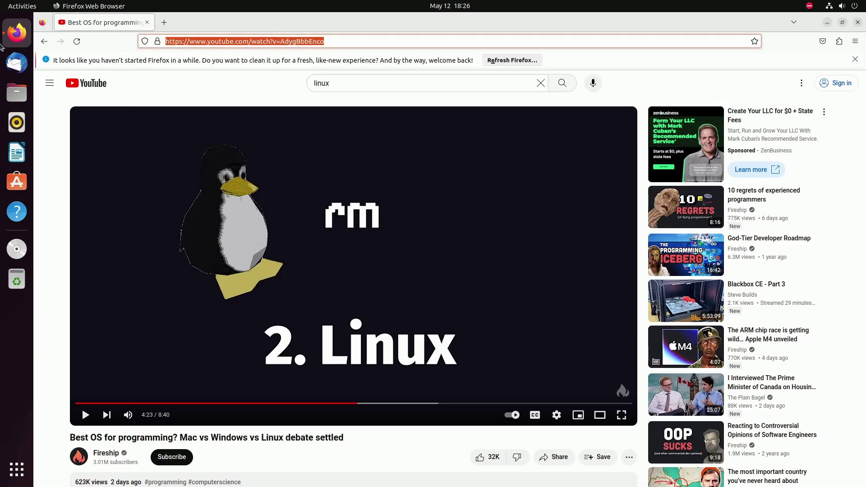
key("super")
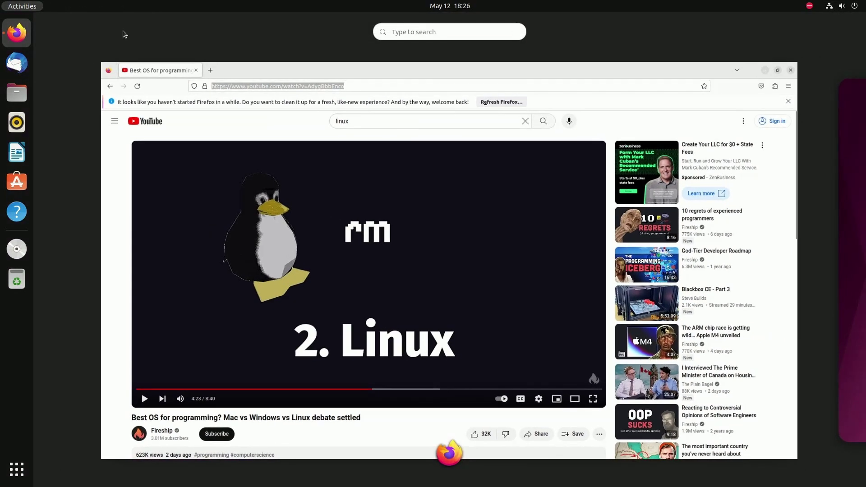
type("driver")
key("Return")
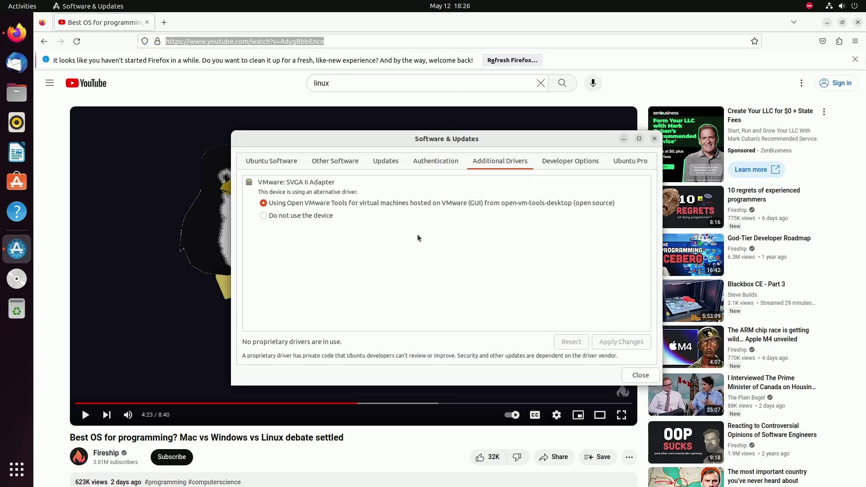
left_click(640, 375)
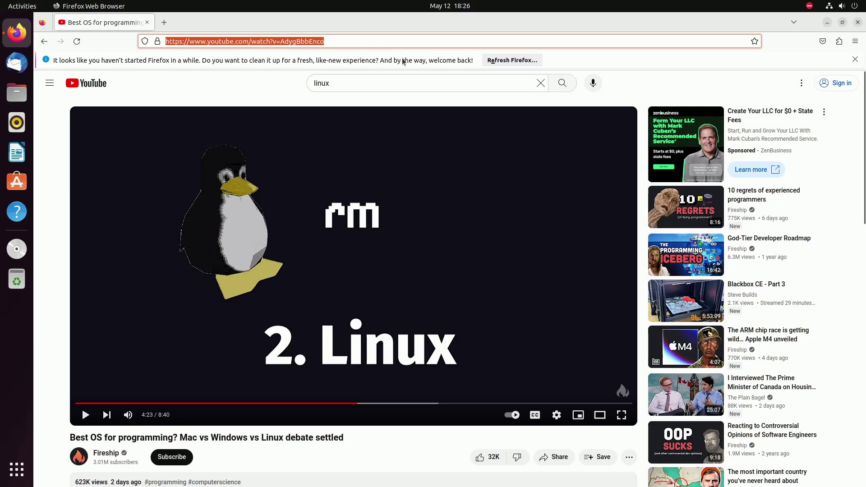
Open about:preferences and scroll down to the Performance section.
left_click(415, 43)
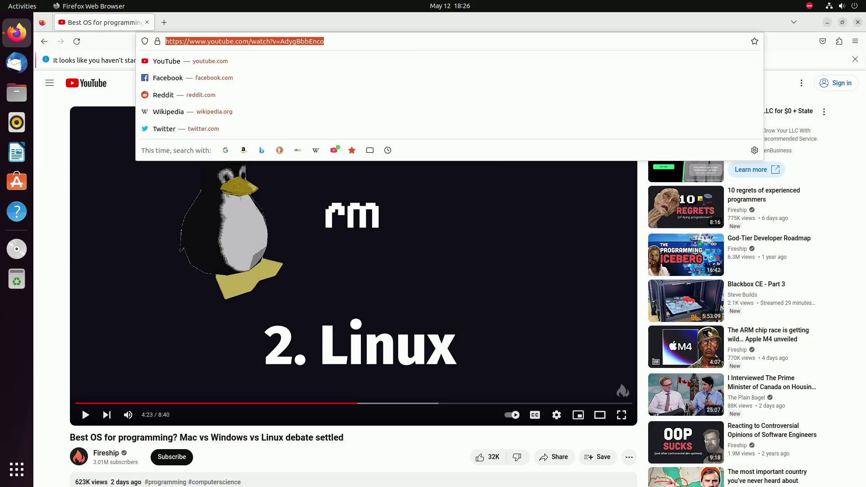
type("about:preferences")
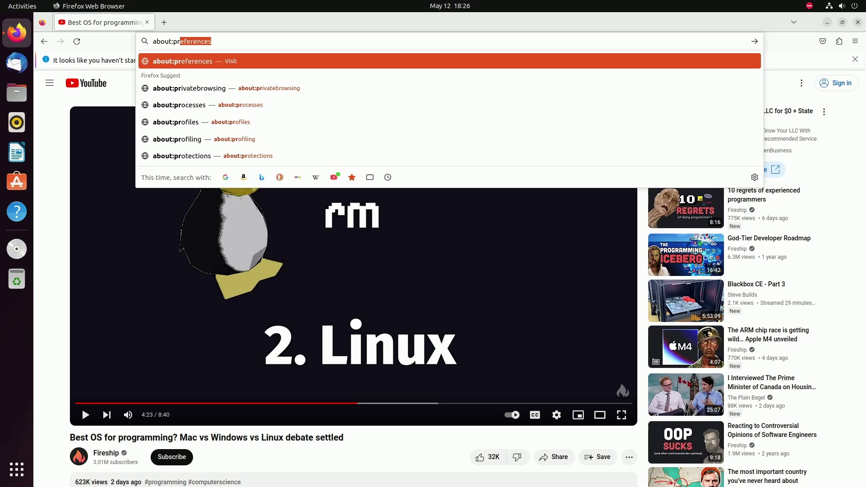
key("Return")
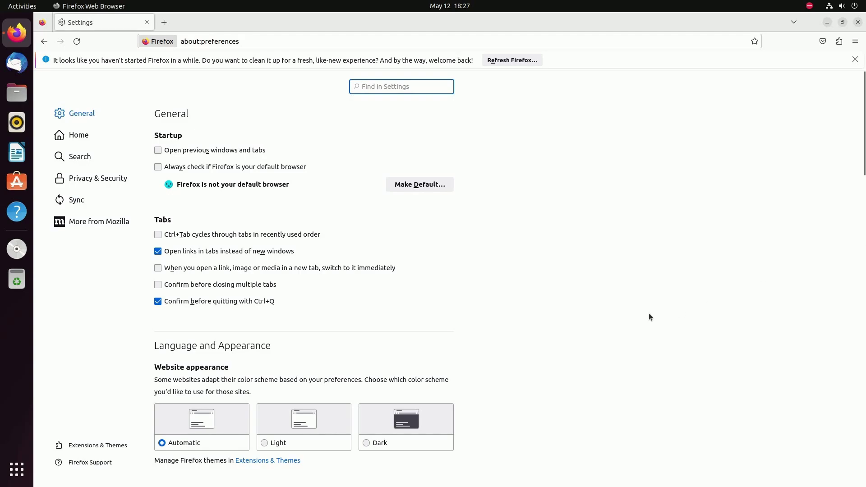
scroll(590, 216, "down", 20)
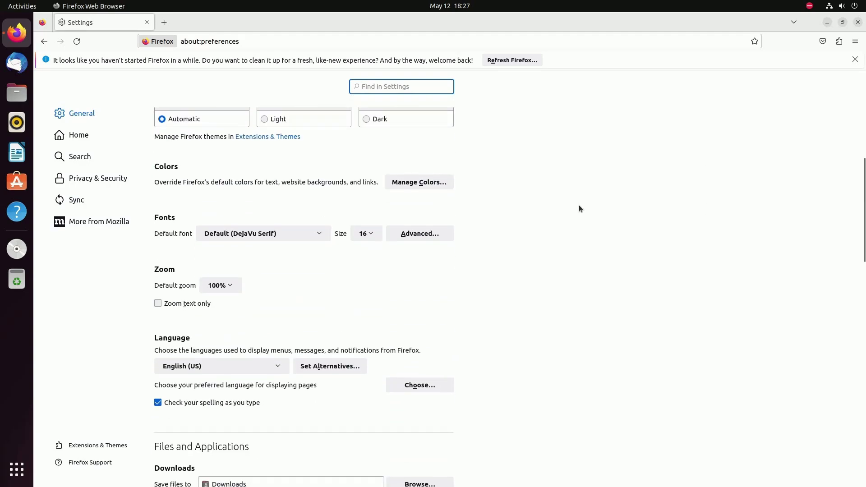
scroll(573, 210, "down", 8)
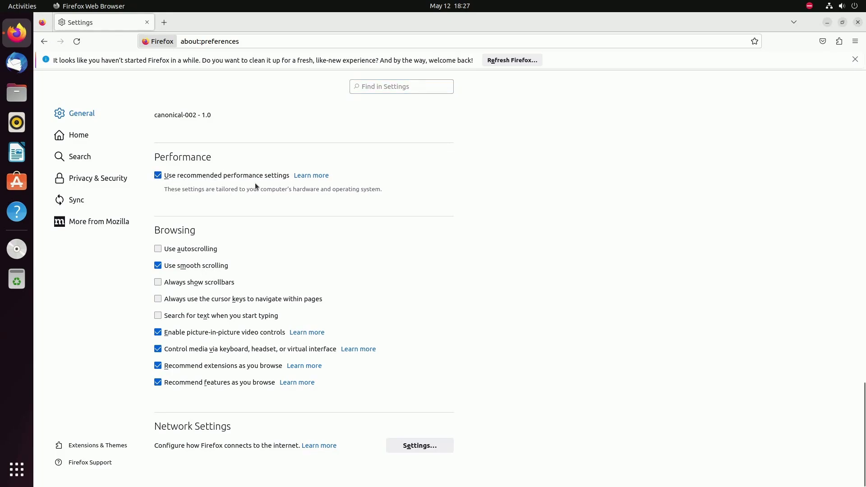
Turn off recommended performance settings and hardware acceleration, re-enable recommended settings, then close Firefox.
double_click(193, 189)
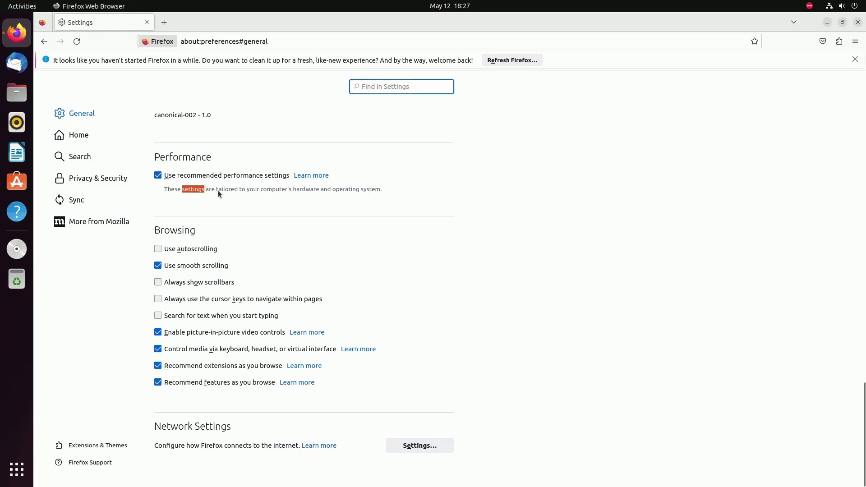
left_click(244, 191)
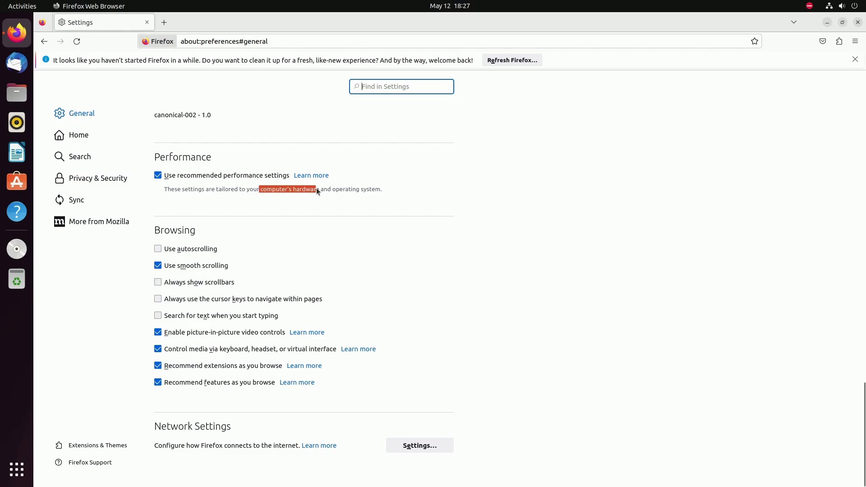
left_click(372, 201)
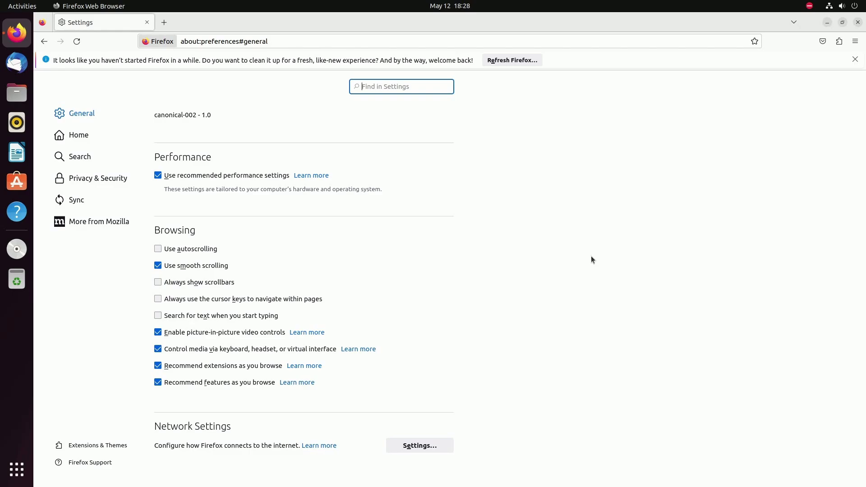
left_click(156, 176)
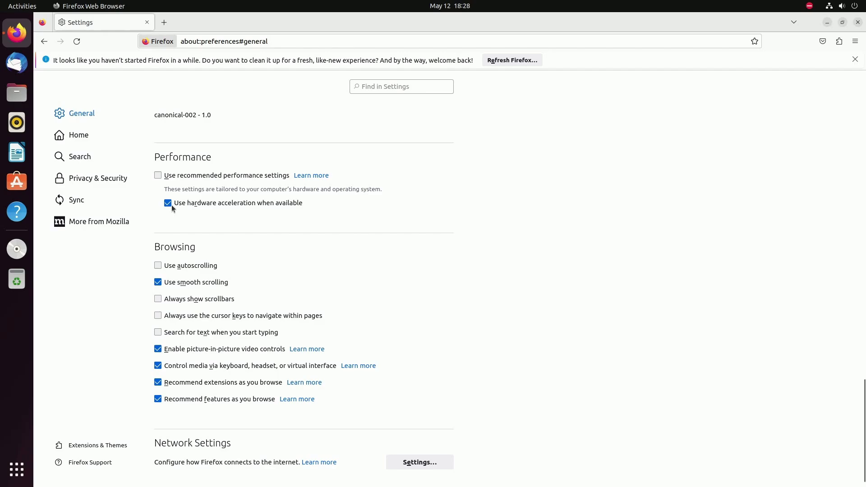
left_click(255, 204)
left_click(238, 175)
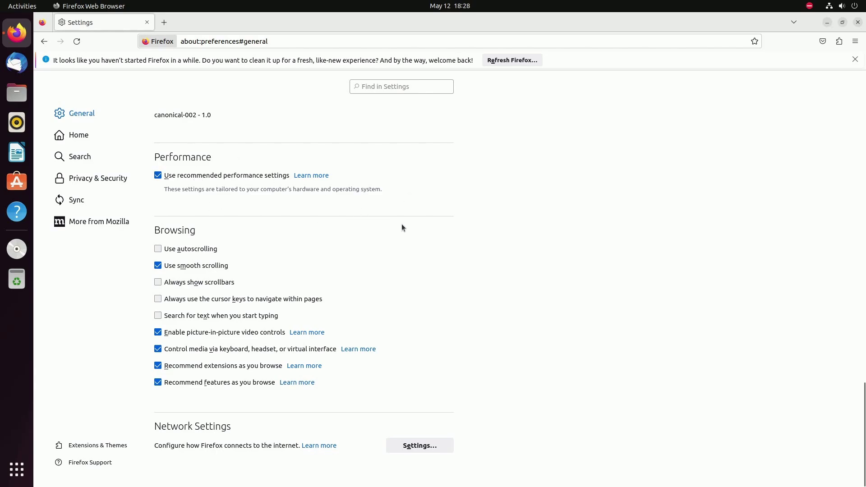
left_click(146, 23)
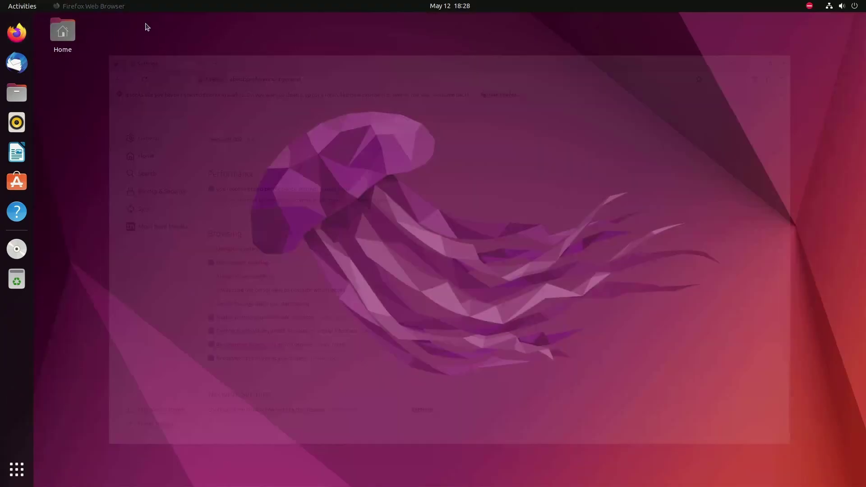
Launch Ubuntu Software by searching 'app' in the Activities overview.
left_click(16, 8)
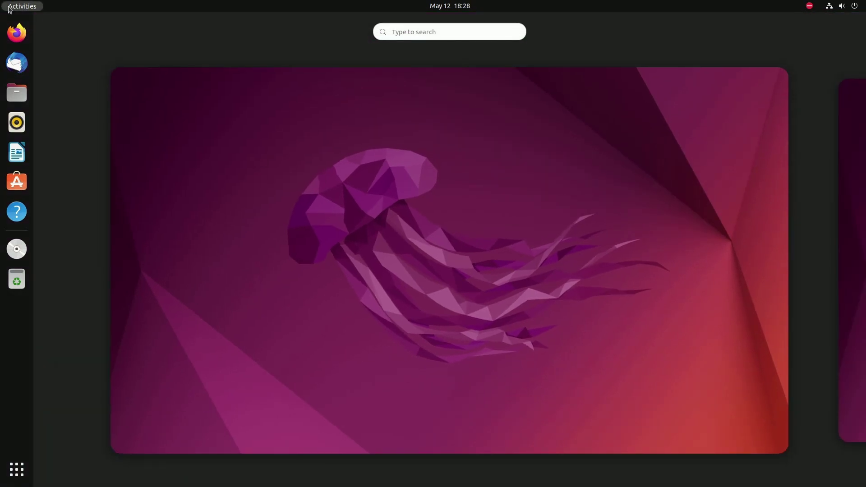
type("appl")
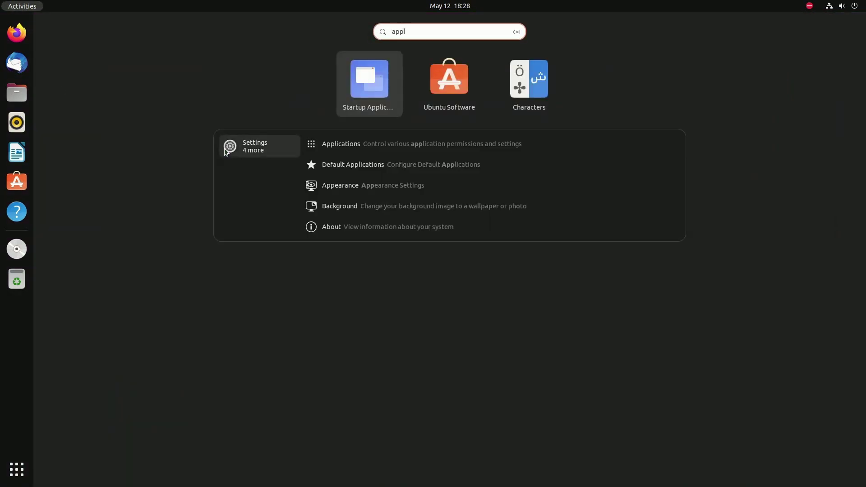
key("Right")
key("Return")
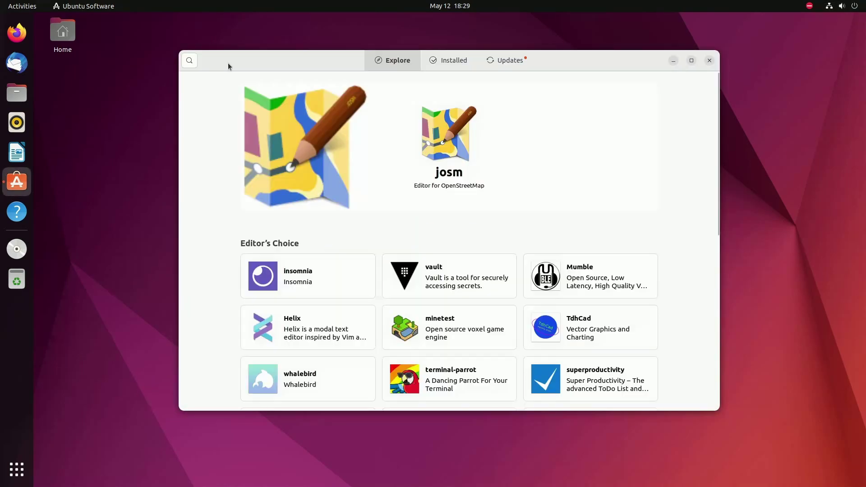
Search for 'minitube', open its page and install it, authenticating with the account password.
left_click(193, 61)
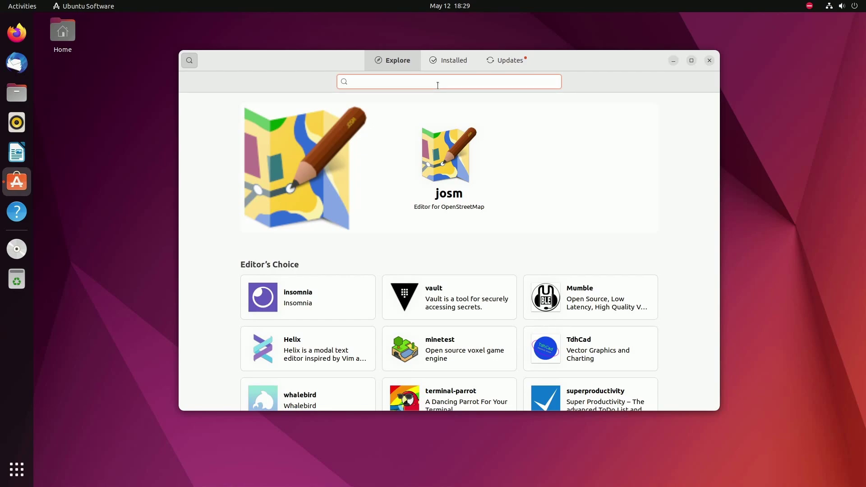
type("minitube")
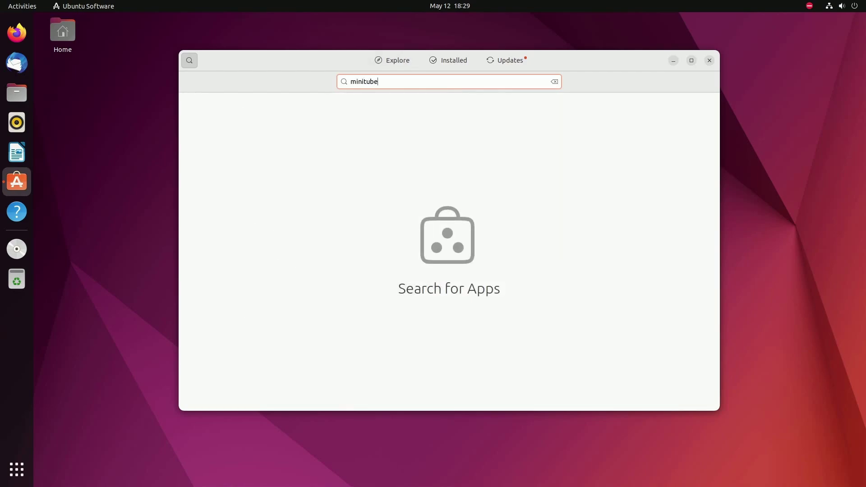
left_click(308, 129)
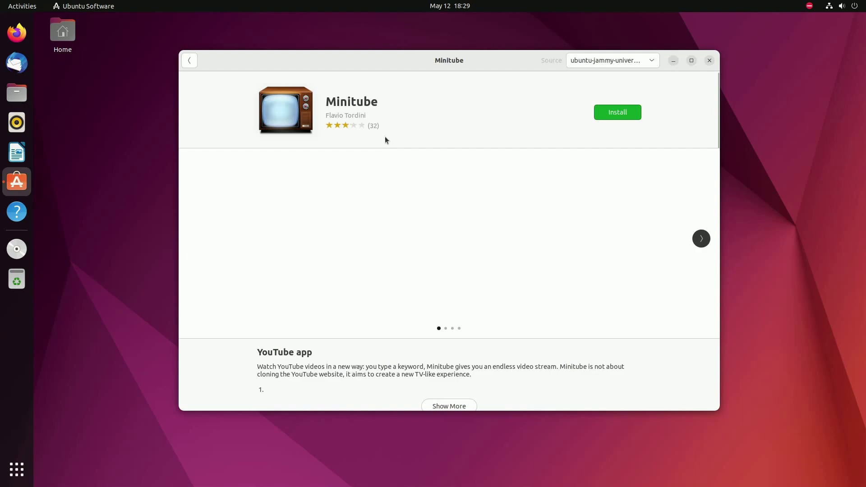
left_click(617, 112)
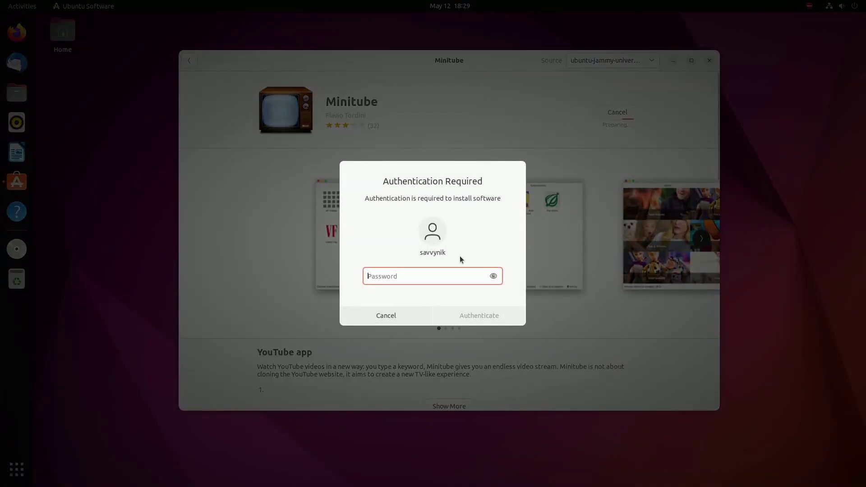
type("••••")
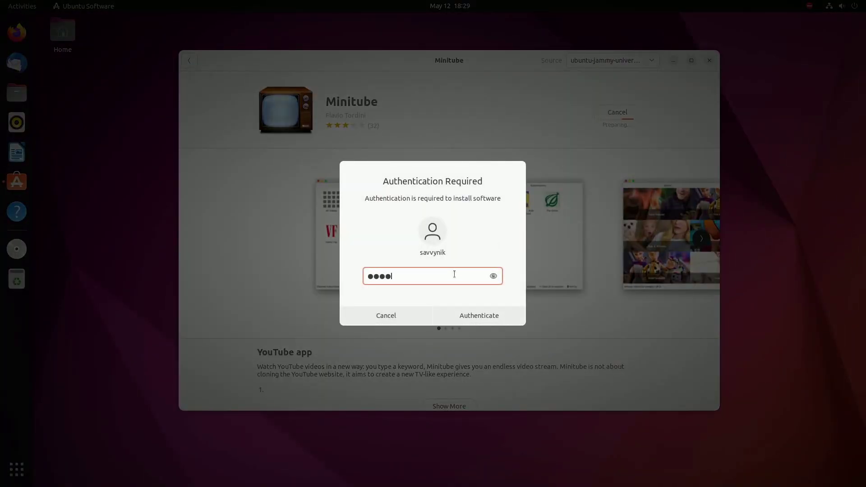
type("•••••")
key("Return")
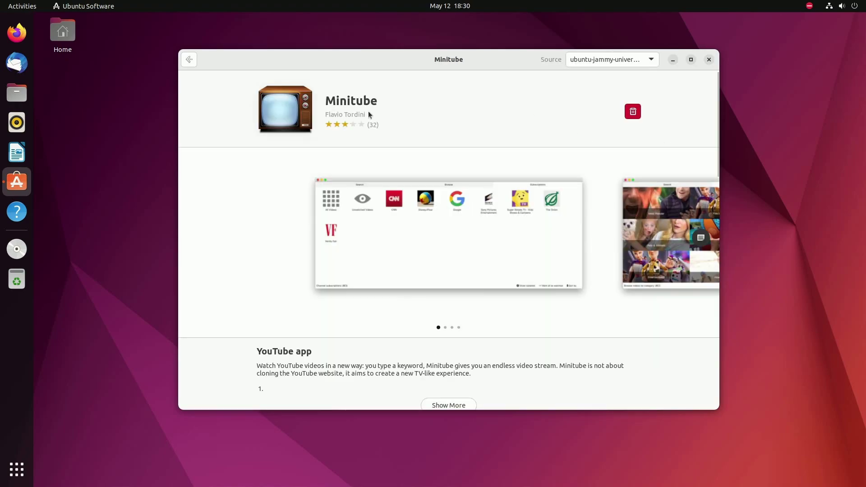
Close Ubuntu Software and launch Minitube from the Activities search.
left_click(709, 60)
left_click(12, 2)
type("min")
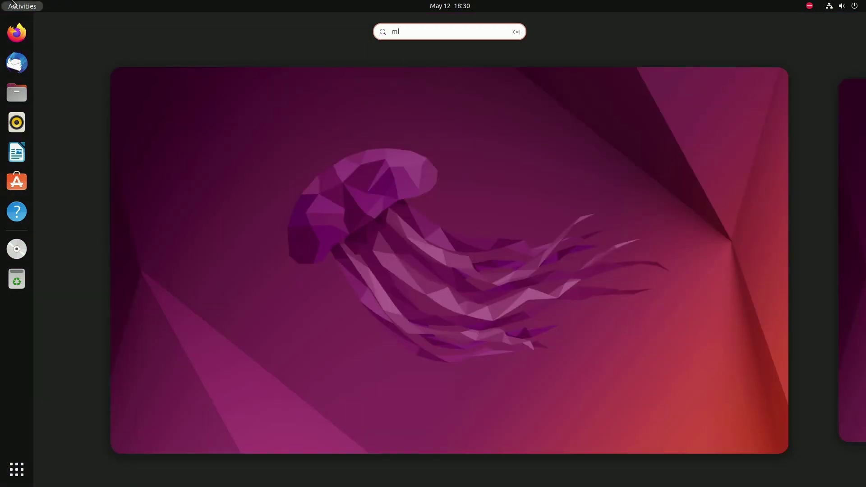
key("Return")
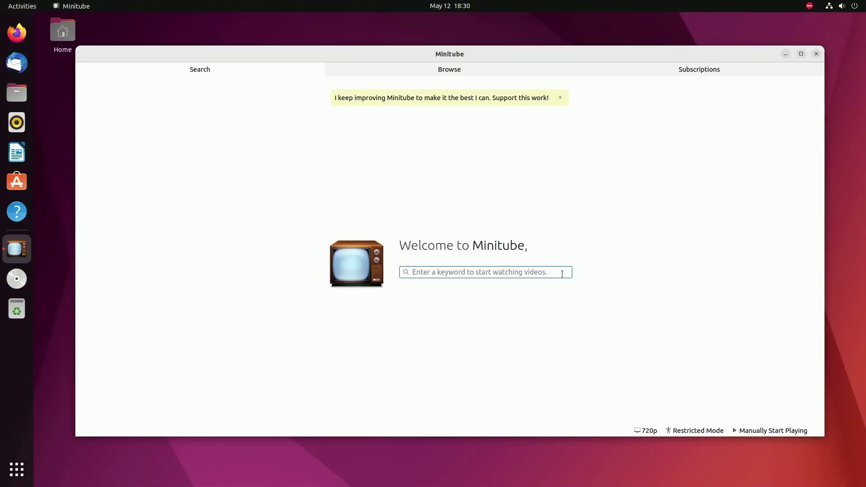
Paste the YouTube video link into Minitube's search box, play it, then pause it.
right_click(512, 273)
left_click(537, 315)
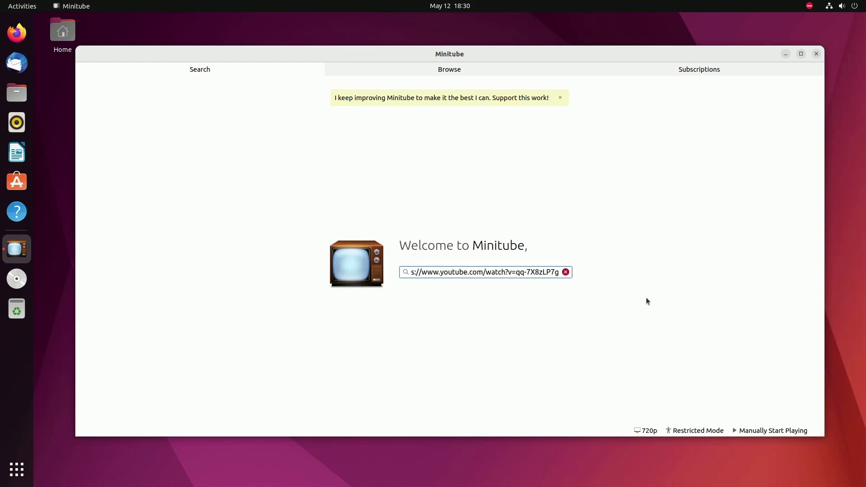
key("Return")
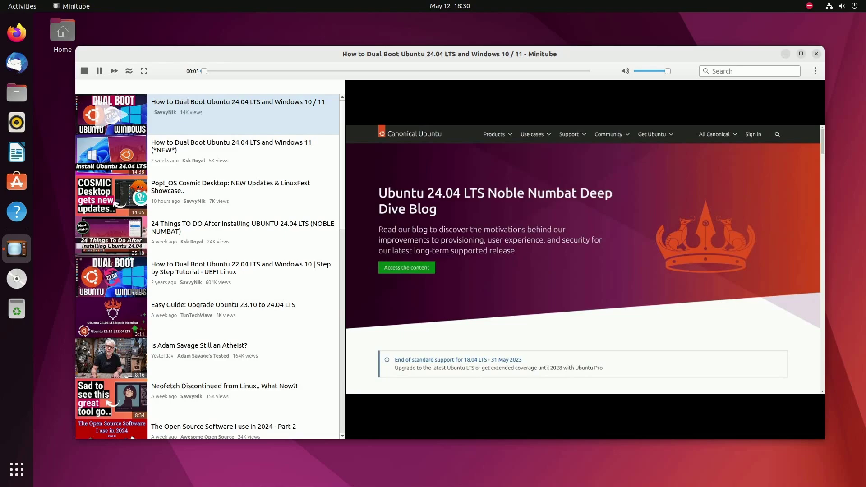
key("space")
Show the paused video fullscreen, exit back to the window and scroll the related-videos list.
left_click(143, 71)
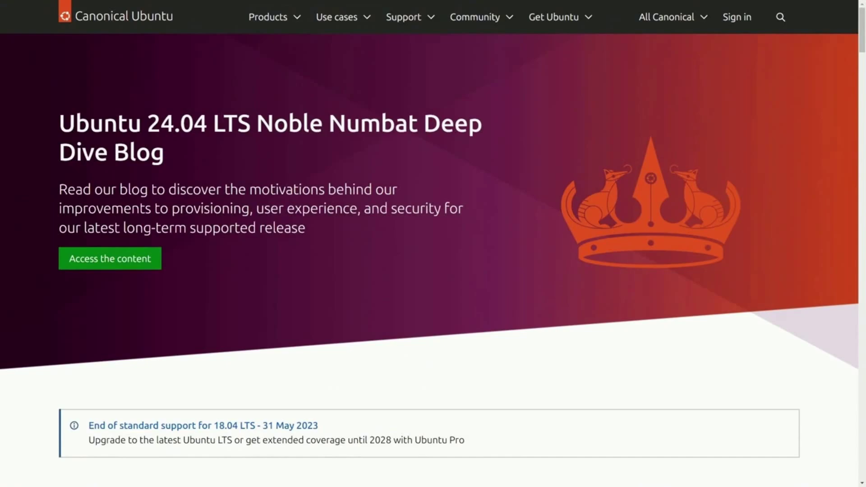
left_click(68, 9)
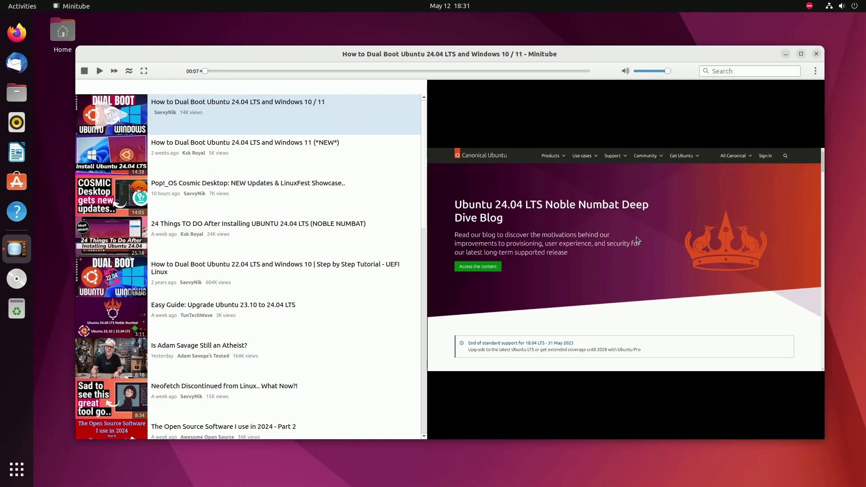
scroll(422, 234, "down", 5)
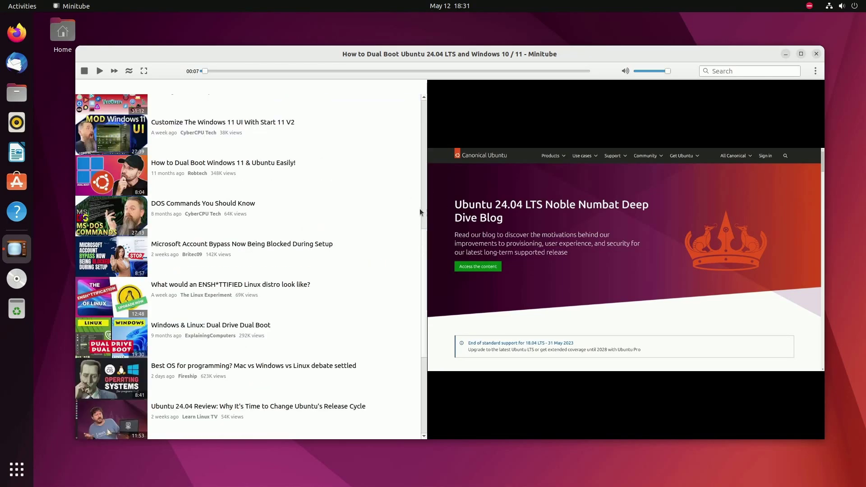
left_click_drag(423, 186, 715, 72)
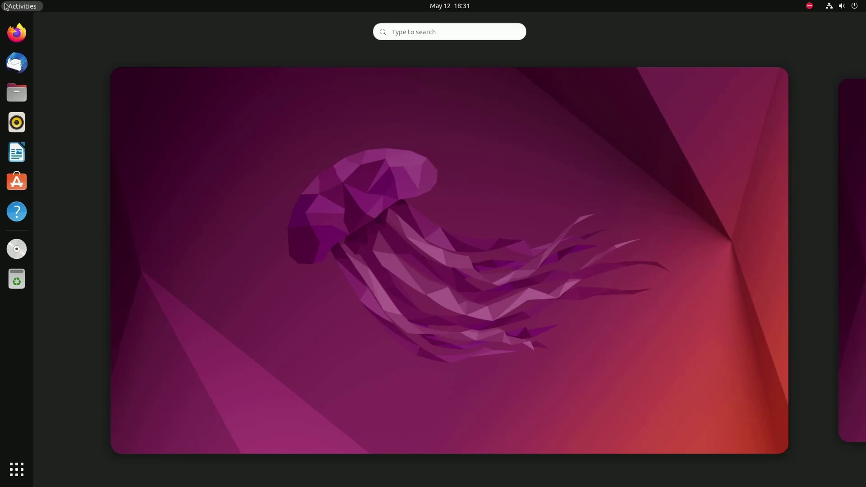
Launch Ubuntu Software from the dock and enter 'vlc media' in its app search.
type("vlc")
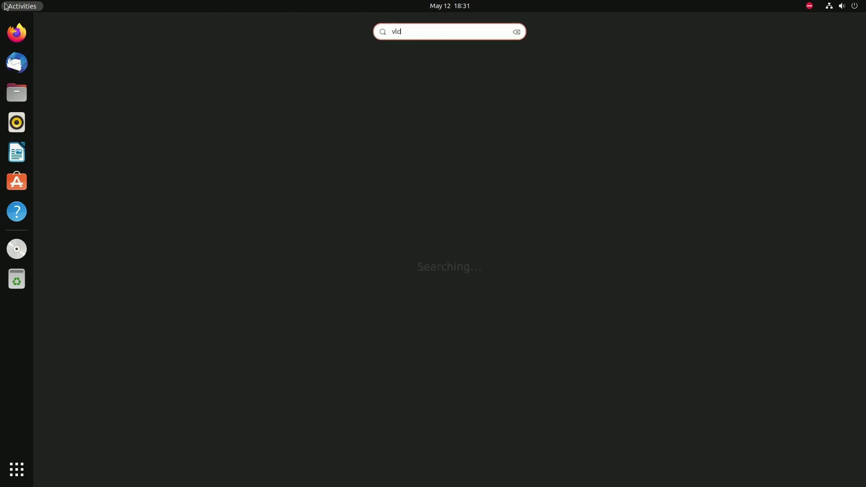
left_click(17, 181)
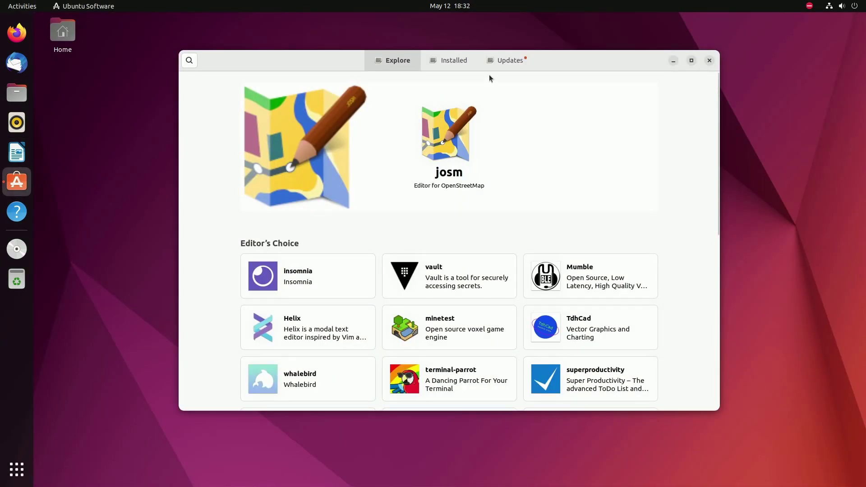
left_click(189, 60)
type("v")
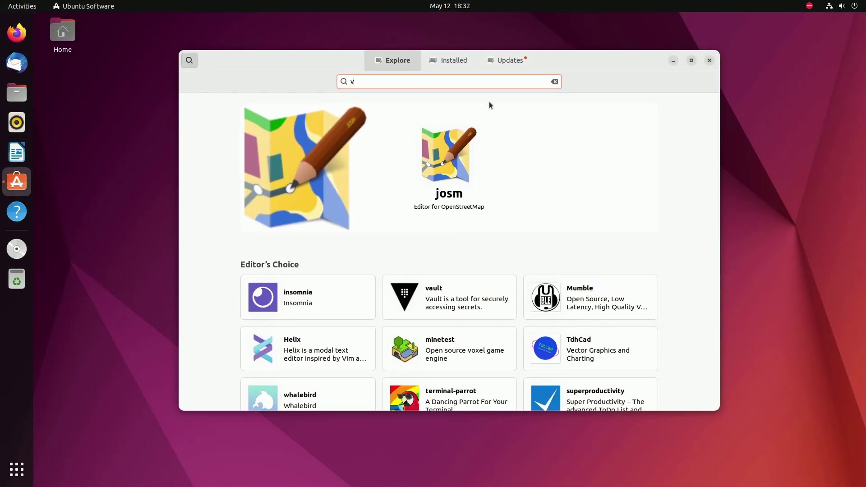
type("lc media")
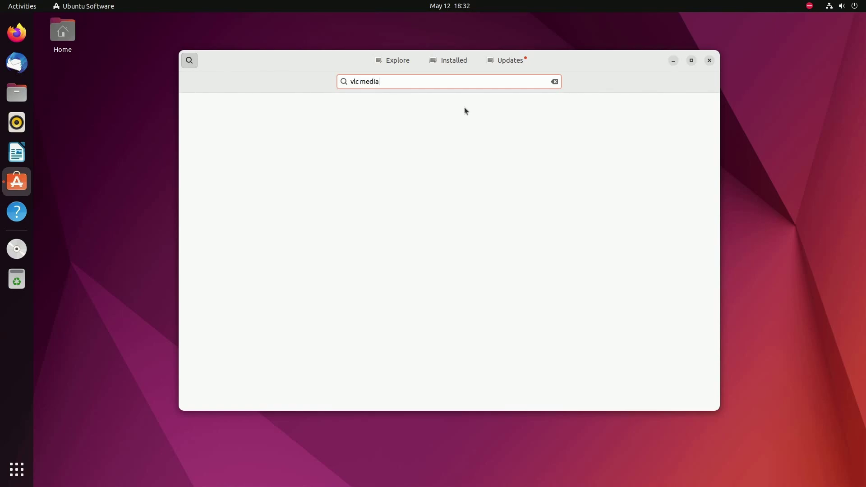
Open the VLC page, install it with the account password, then close Ubuntu Software.
left_click(435, 123)
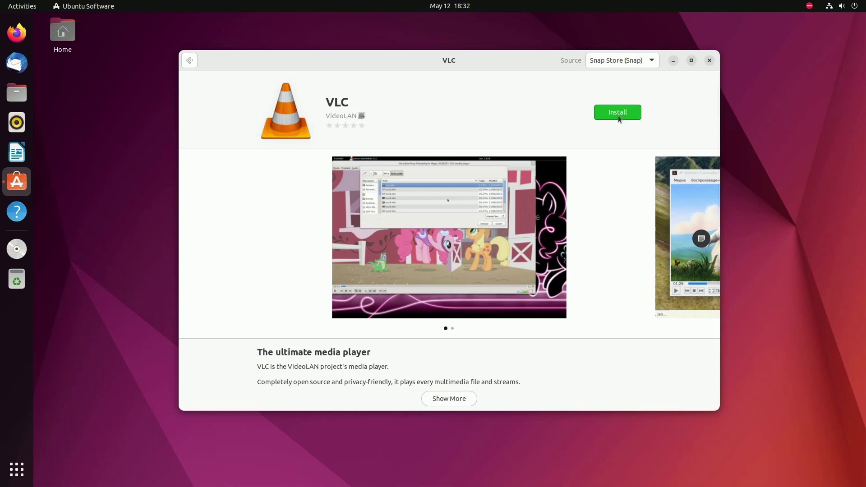
left_click(618, 114)
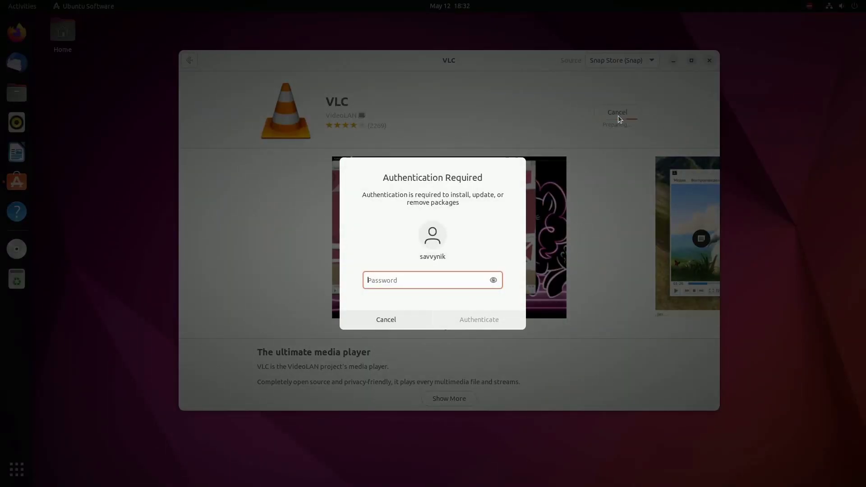
type("********")
key("Return")
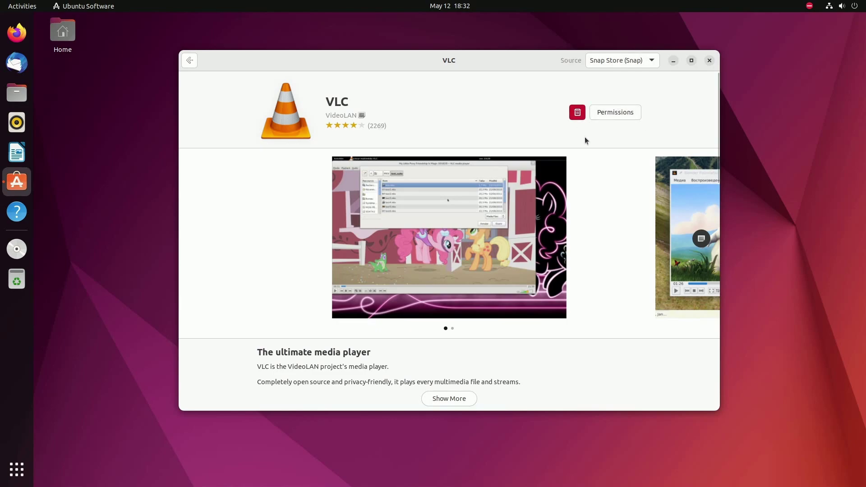
left_click(709, 61)
left_click(26, 4)
Launch VLC from the 'vlc' search result and accept its Privacy and Network Access Policy.
type("vlc")
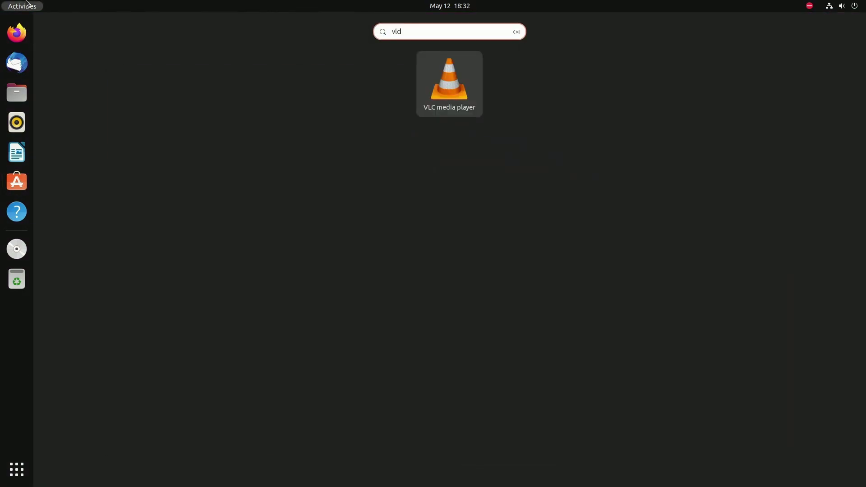
left_click(26, 3)
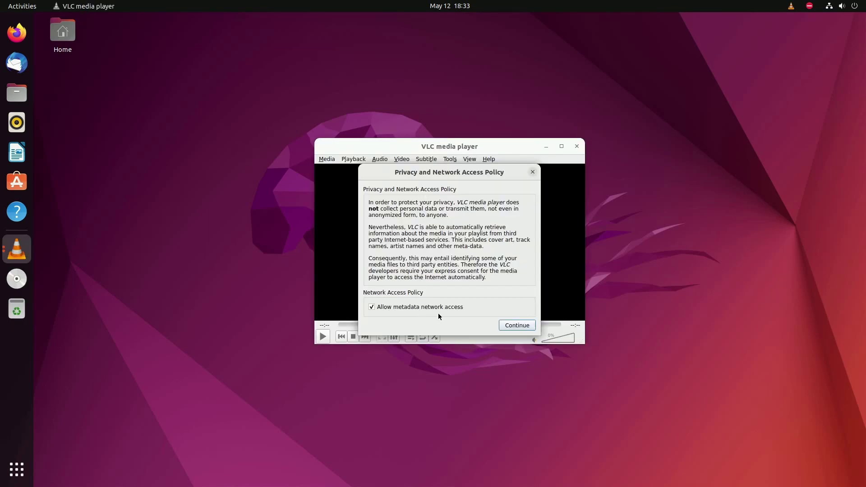
left_click(516, 325)
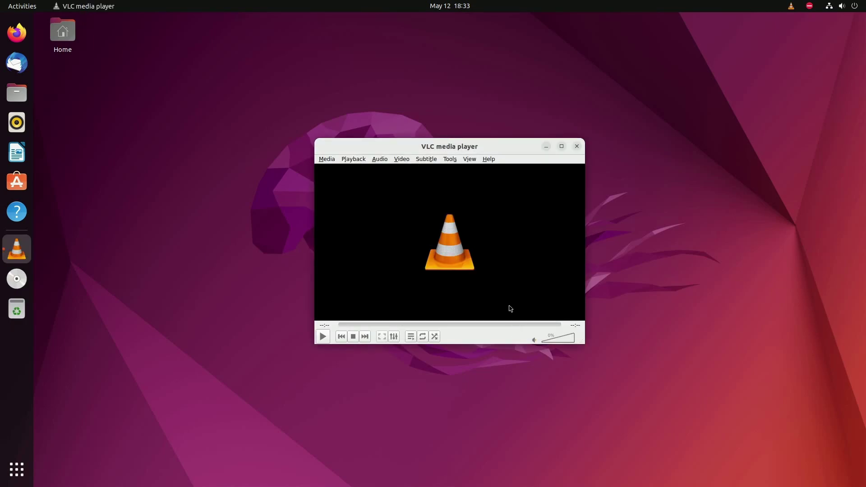
Maximize VLC, open Media > Stream and paste the YouTube link as the Network URL.
double_click(451, 149)
left_click(47, 33)
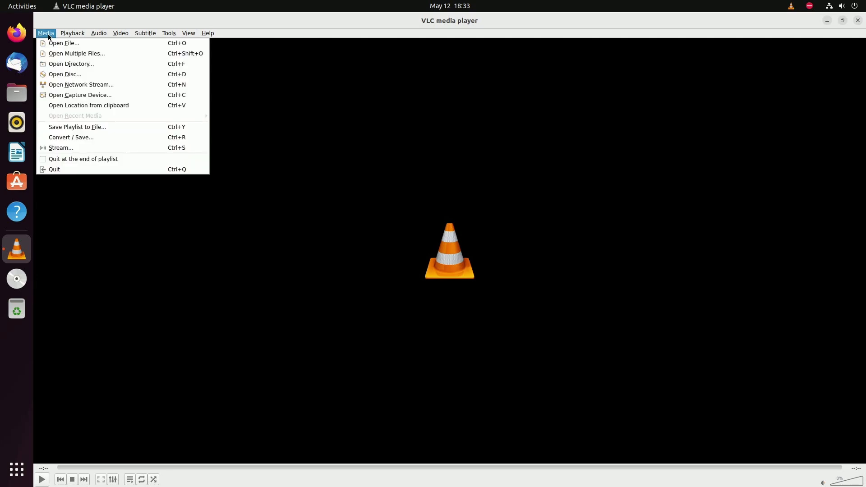
left_click(70, 147)
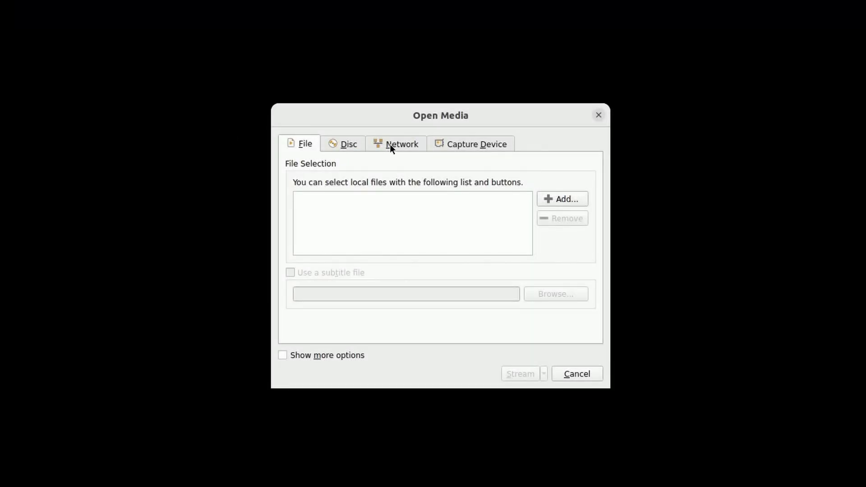
left_click(390, 145)
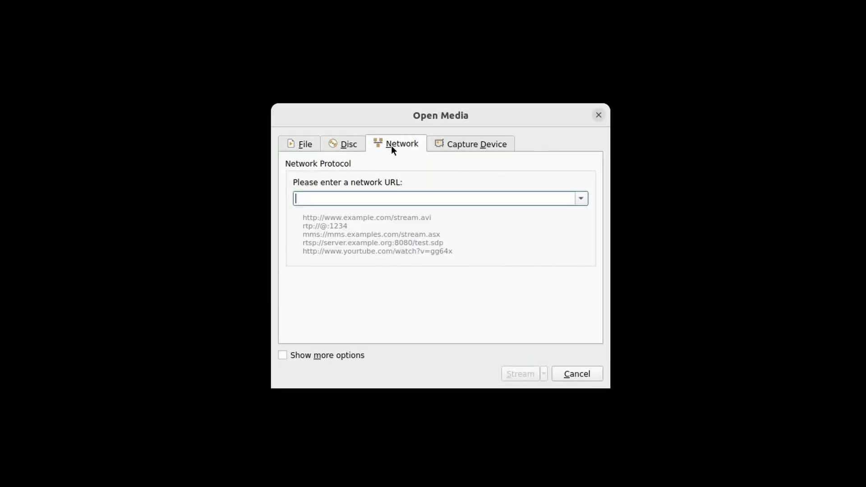
right_click(421, 198)
left_click(450, 269)
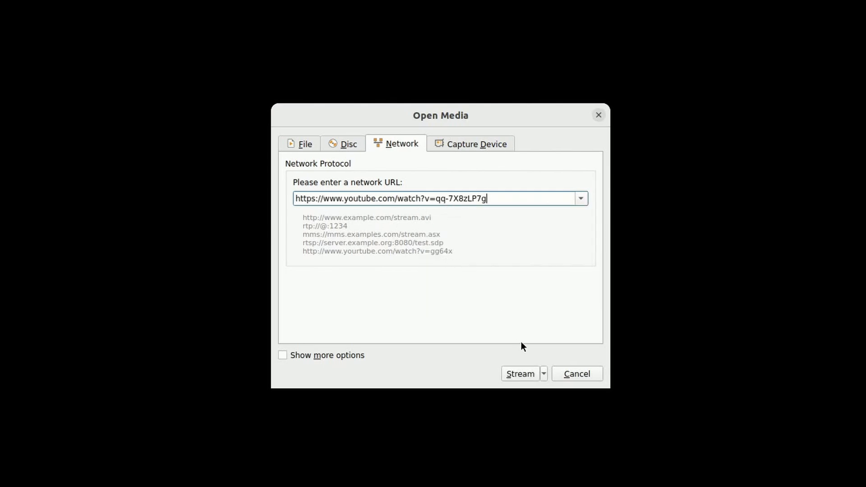
Dismiss the Stream button's action list and start the Stream Output wizard for the link.
left_click(544, 374)
left_click(545, 374)
left_click(545, 374)
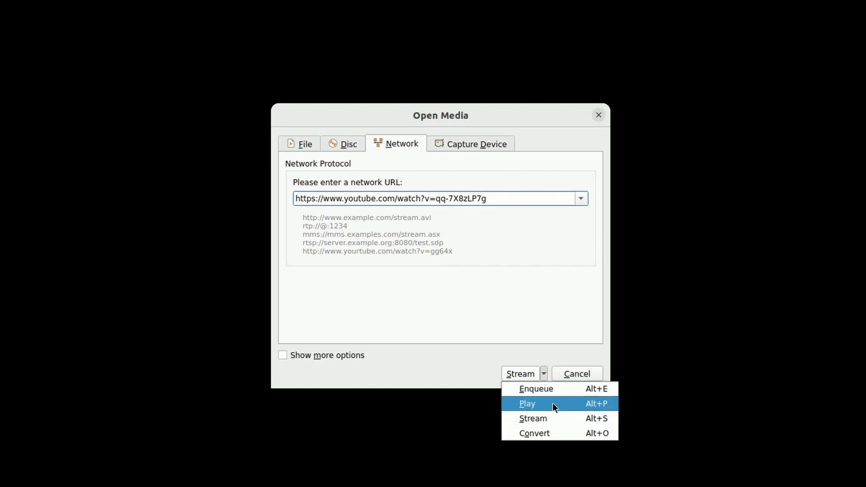
left_click(493, 324)
left_click(531, 379)
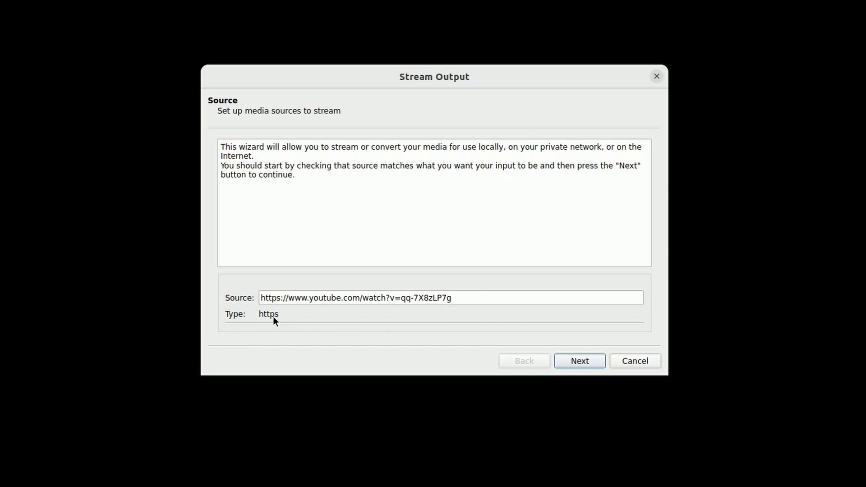
Keep the YouTube source, add an HTTP destination, skip transcoding and start streaming.
left_click(565, 362)
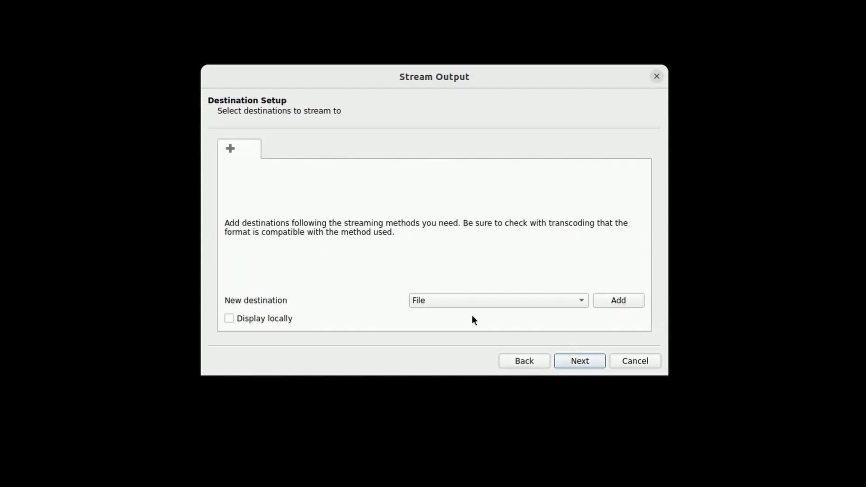
left_click(472, 303)
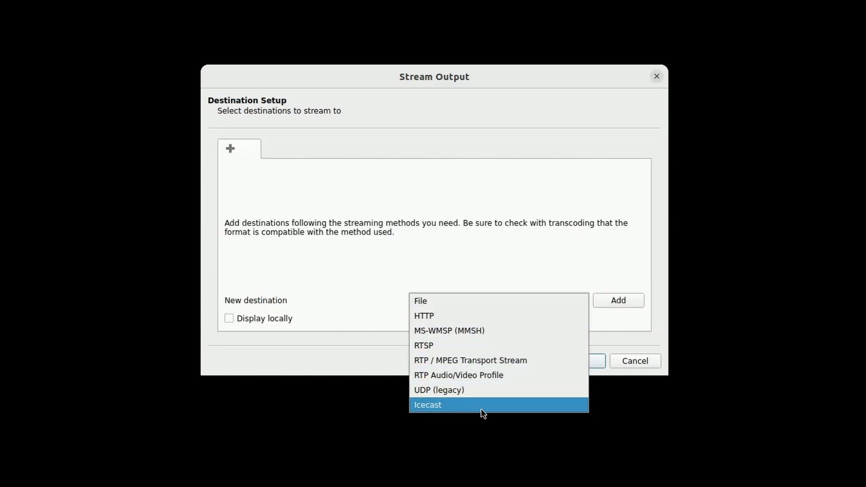
left_click(442, 315)
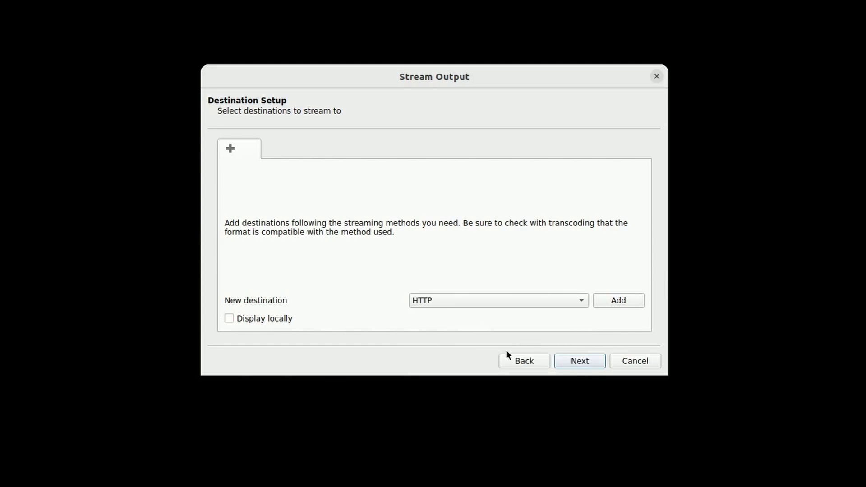
left_click(578, 362)
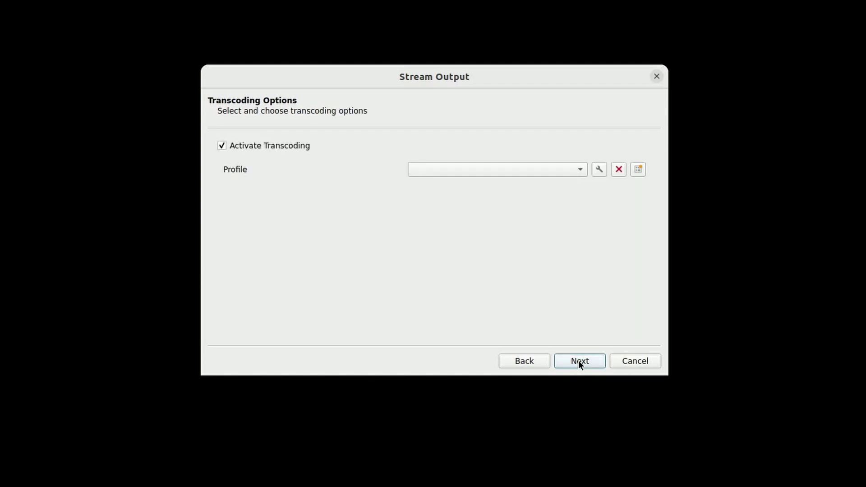
left_click(596, 365)
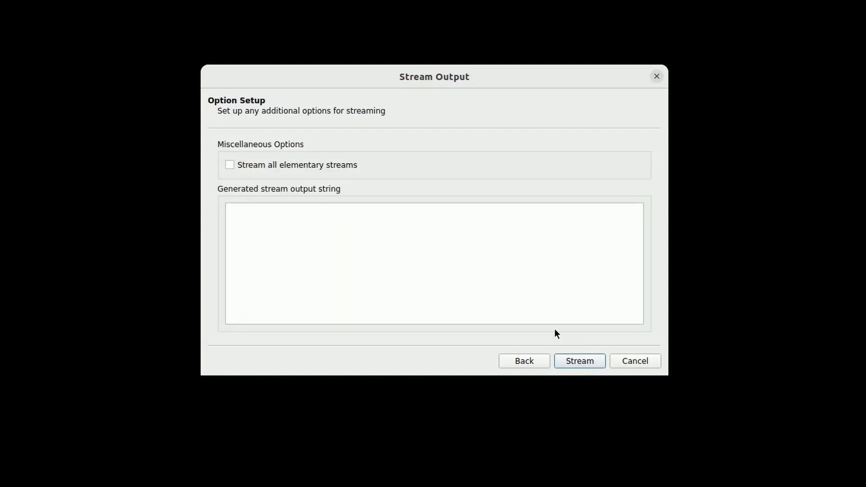
left_click(580, 362)
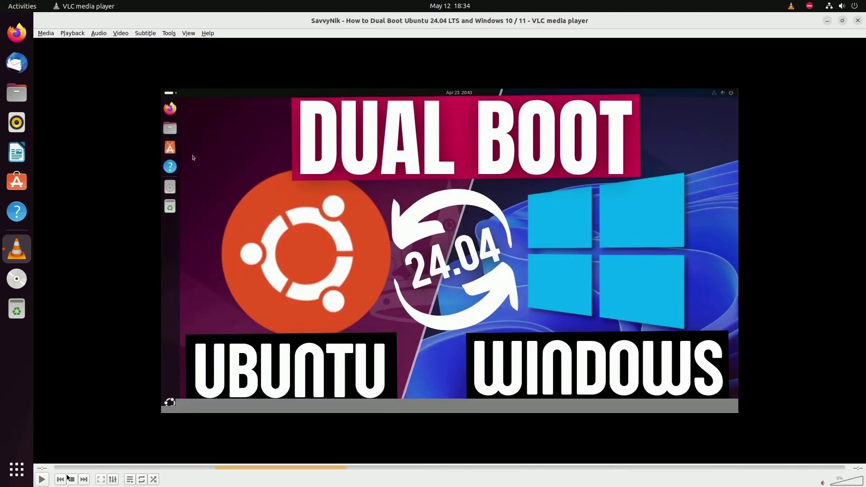
Play the streamed dual boot video, seek via 03:54 to 08:02, pause, and close VLC.
left_click(42, 479)
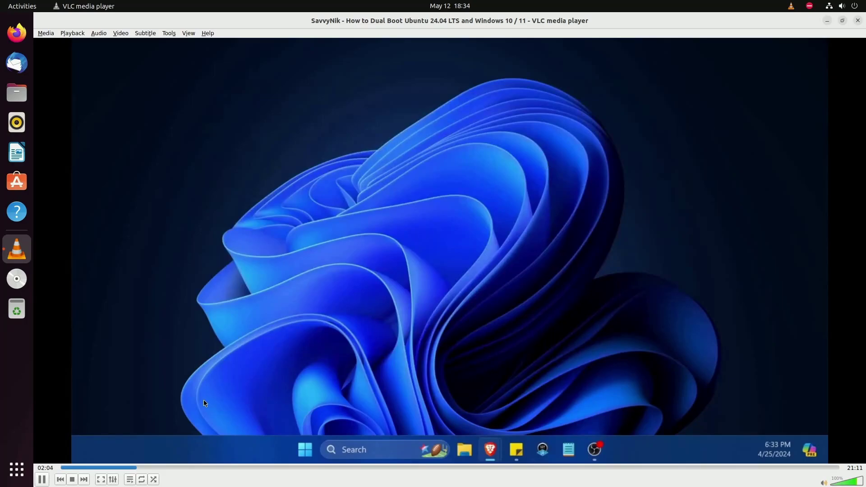
left_click(204, 467)
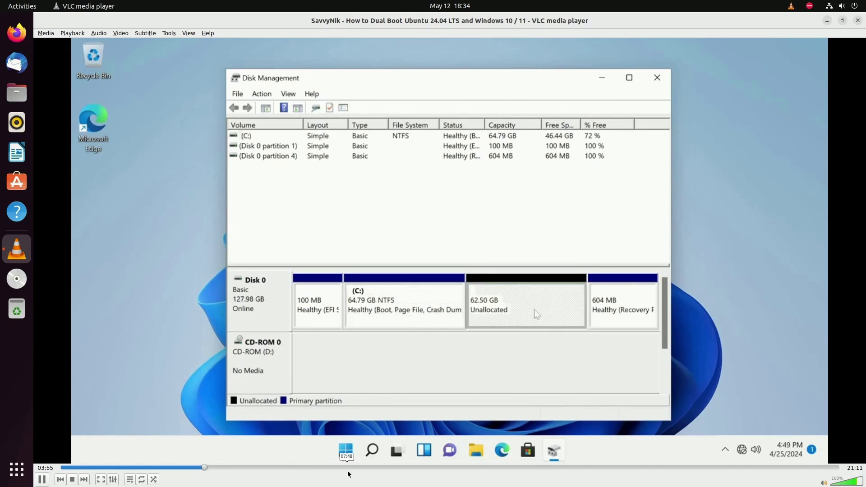
left_click(355, 468)
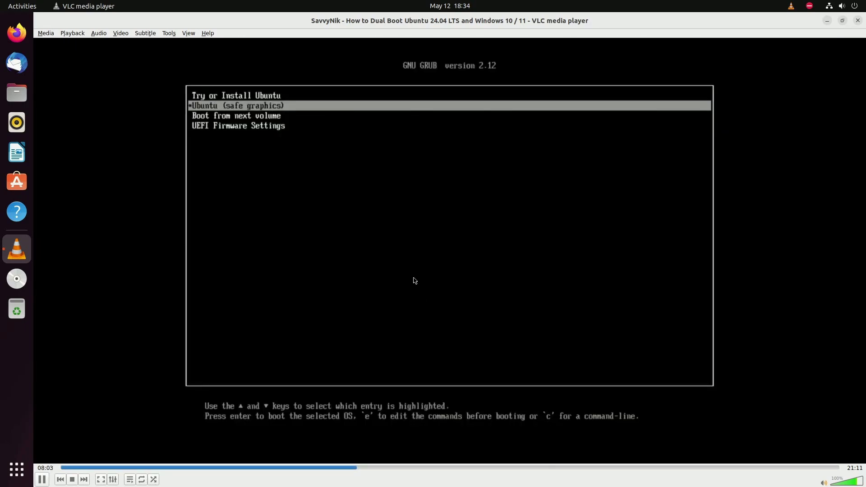
left_click(42, 479)
left_click(857, 20)
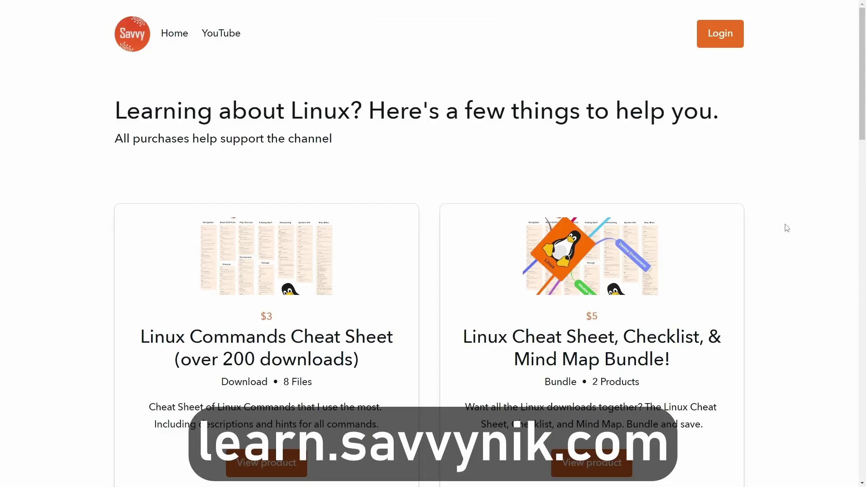
Scroll the learn.savvynik.com store past the paid Linux downloads to the newsletter signup and Linux Terms Preview.
scroll(787, 228, "down", 1)
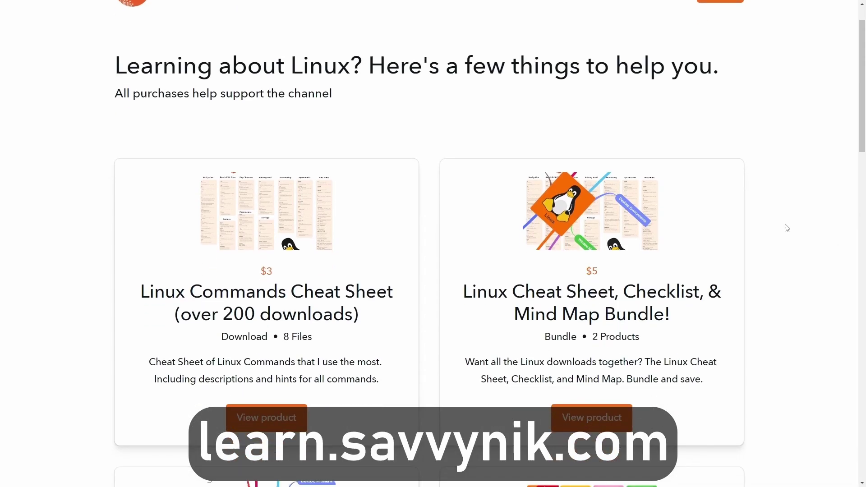
scroll(787, 227, "down", 4)
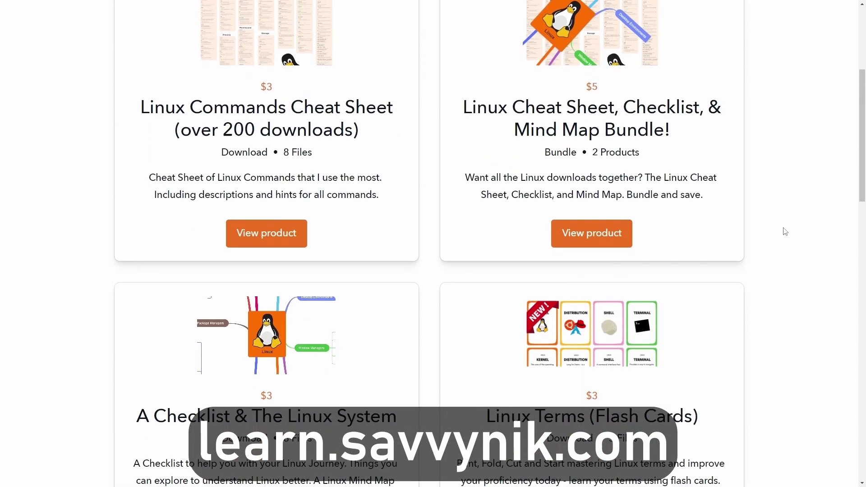
scroll(785, 232, "down", 5)
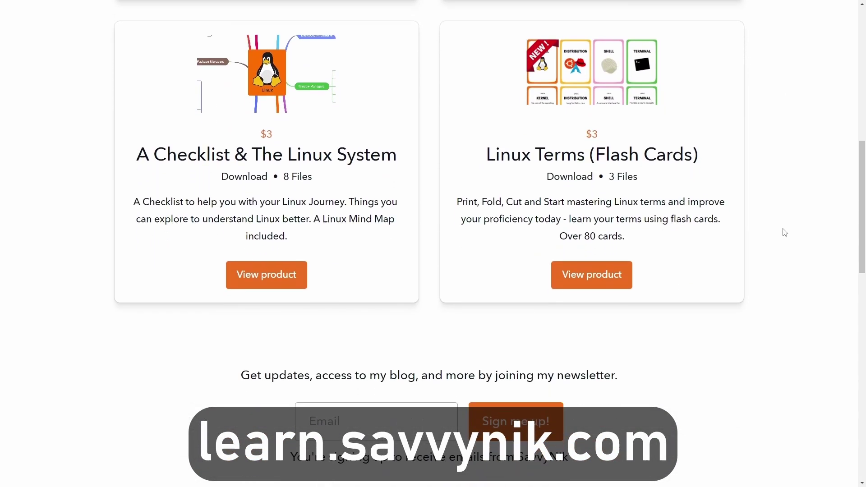
scroll(785, 232, "down", 3)
scroll(785, 233, "down", 5)
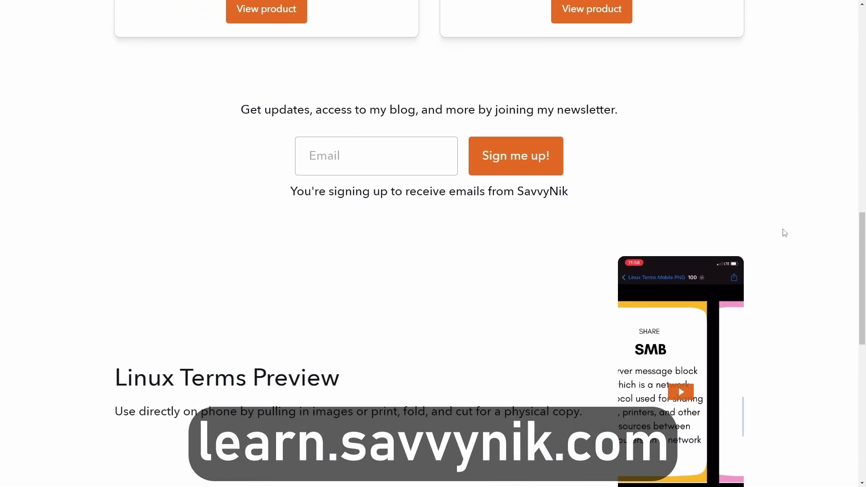